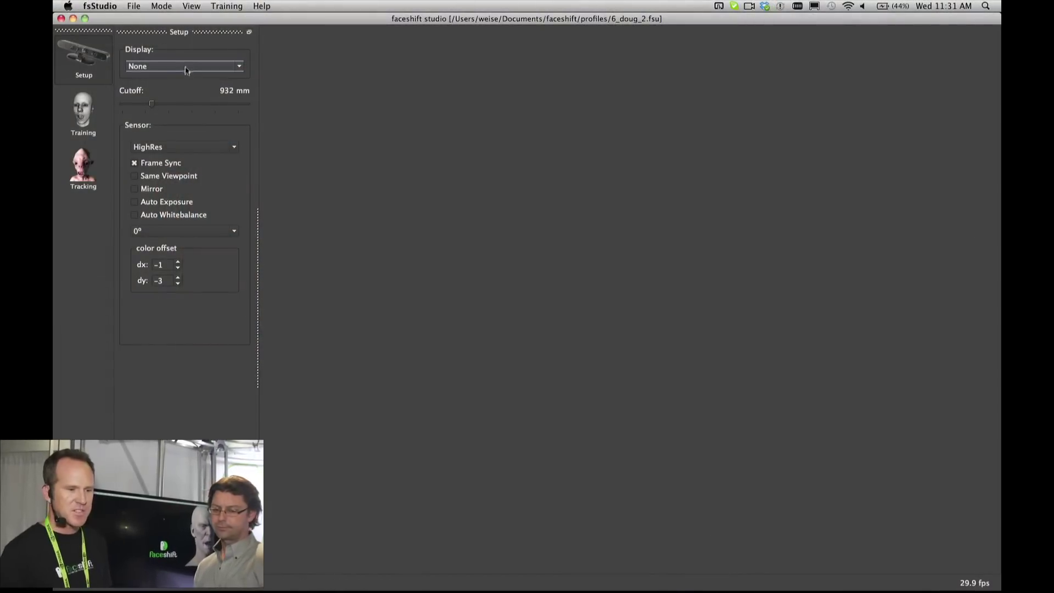
# Switch the Display mode to Video, then to Surface to show a grey 3-D face mesh
pyautogui.click(185, 66)
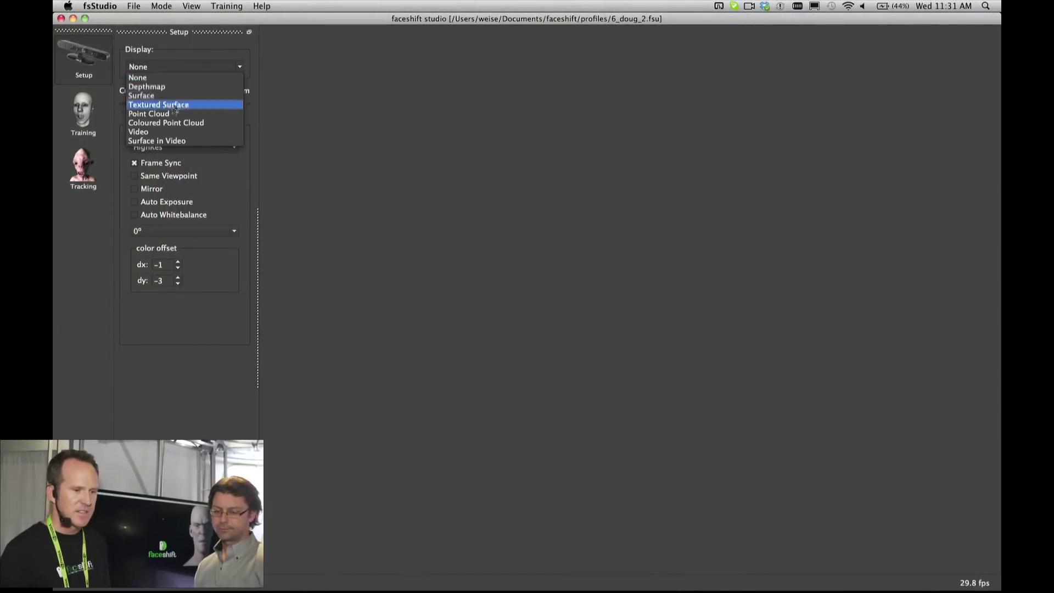
pyautogui.click(173, 133)
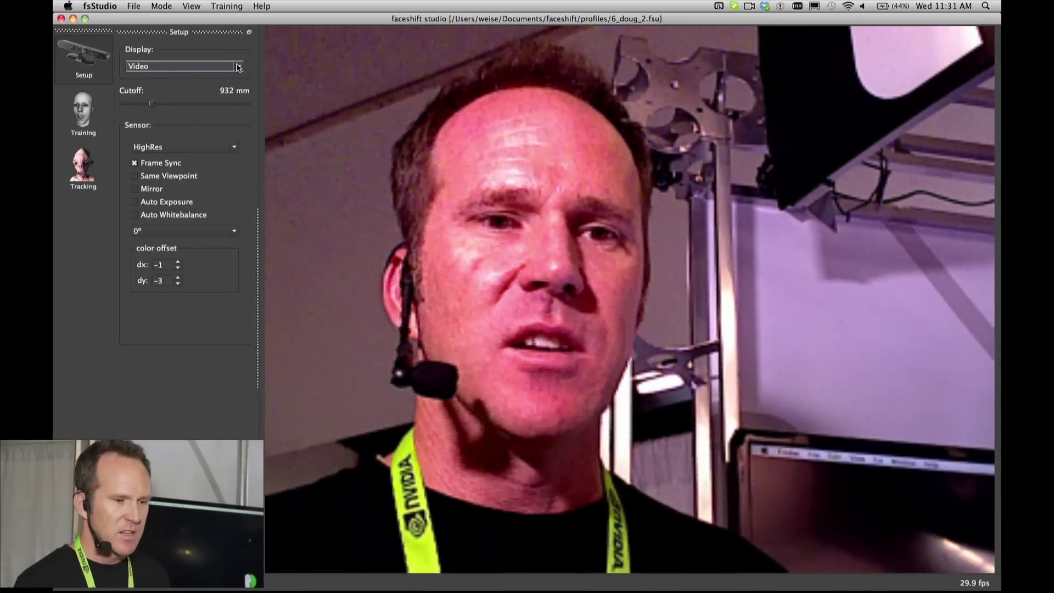
pyautogui.click(238, 66)
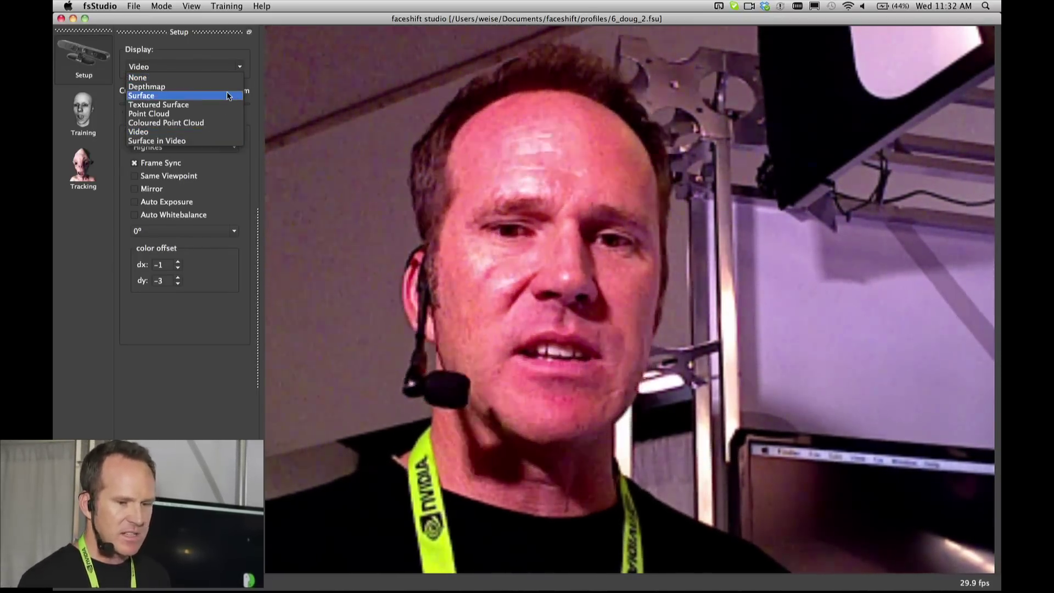
pyautogui.click(228, 97)
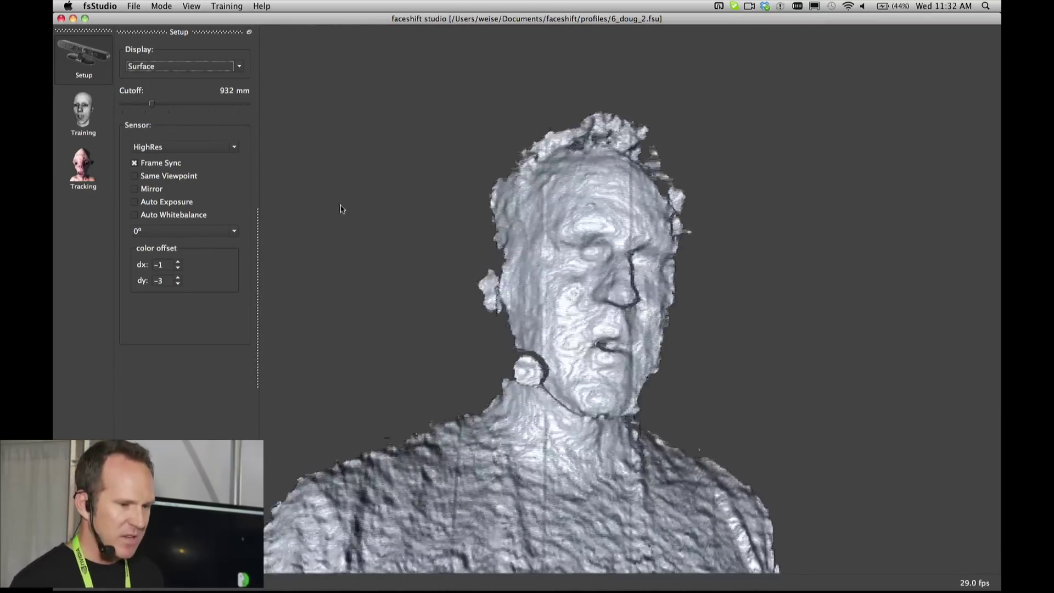
pyautogui.click(228, 66)
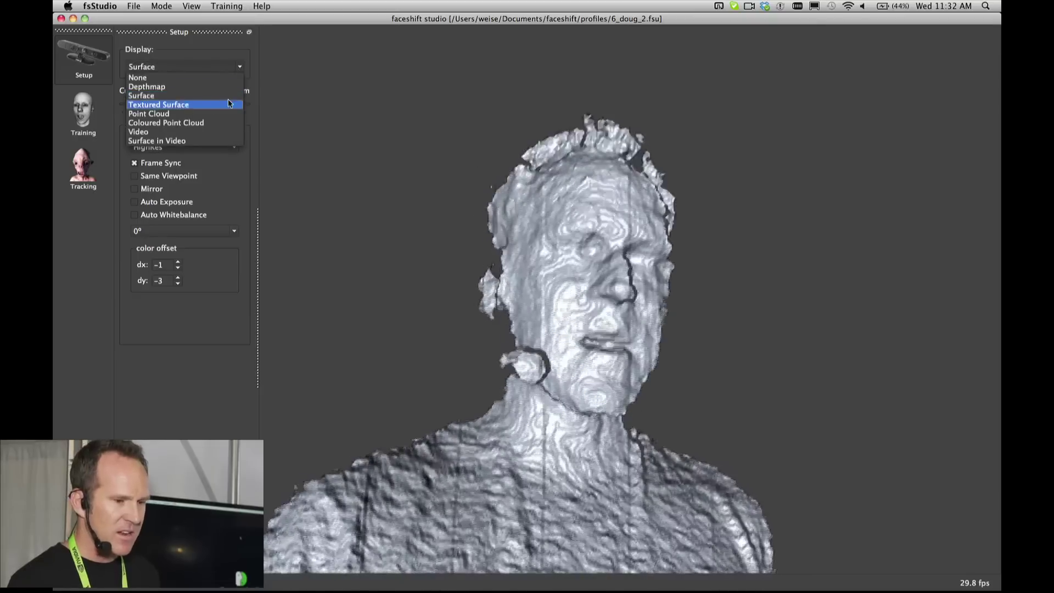
# Set Display to Textured Surface and rotate the live scan to a side view
pyautogui.click(227, 104)
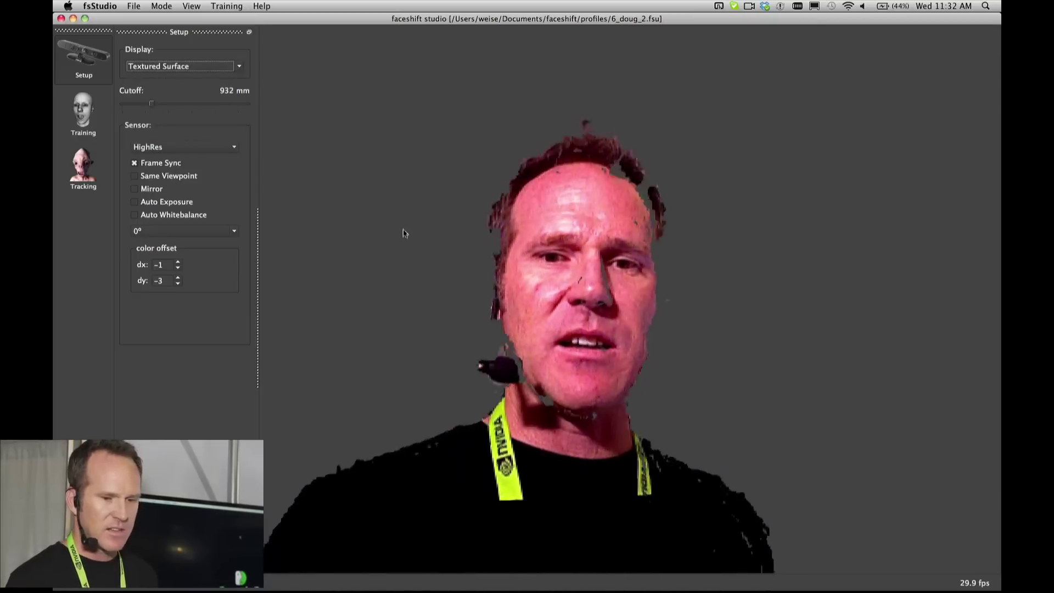
pyautogui.moveTo(405, 280); pyautogui.dragTo(578, 273)
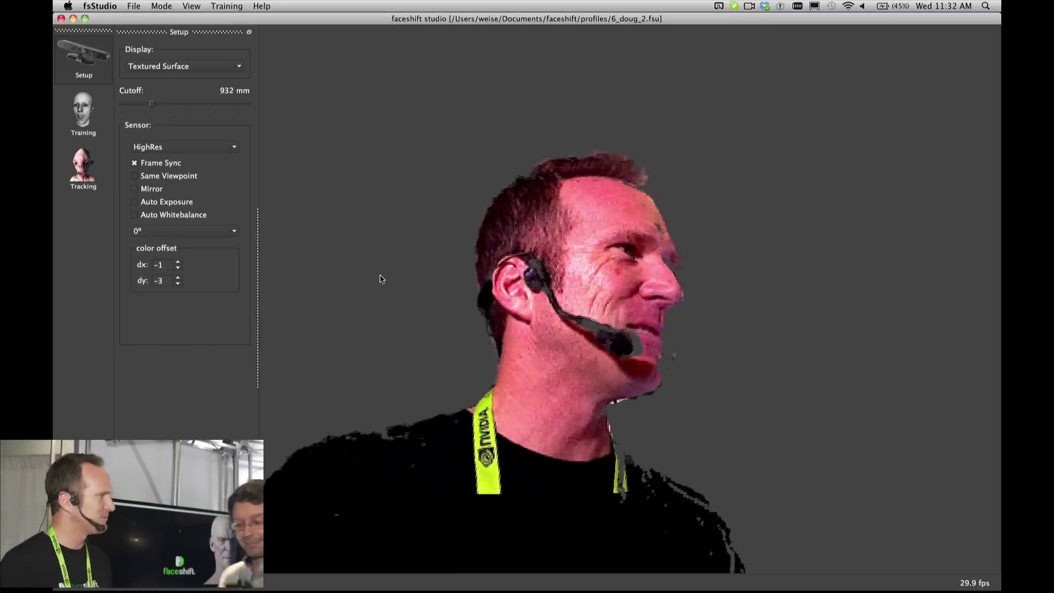
# In Training, delete all existing training scans from the Neutral entry's menu
pyautogui.click(93, 116)
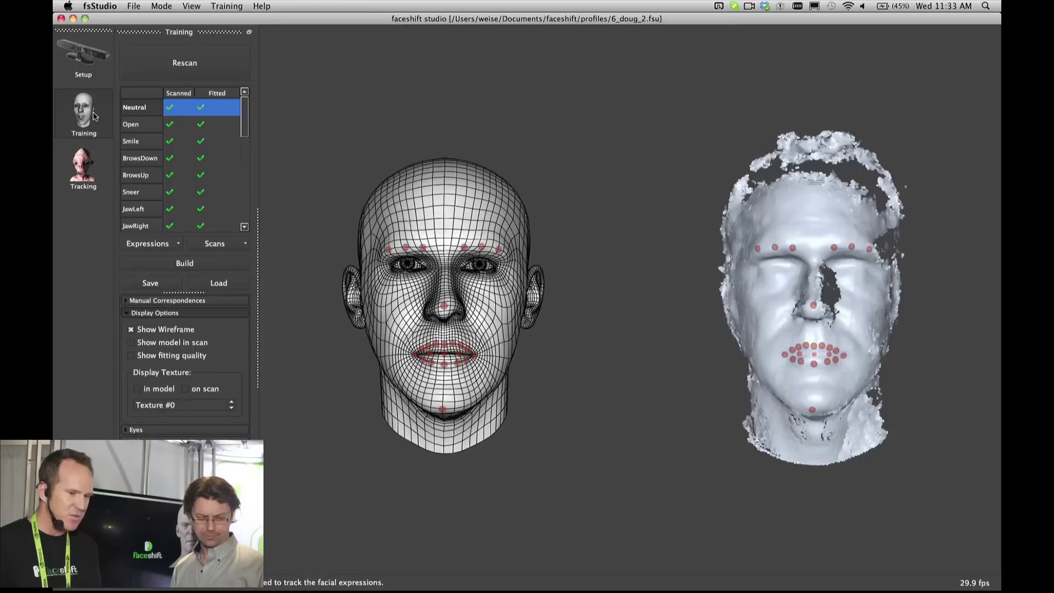
pyautogui.rightClick(215, 108)
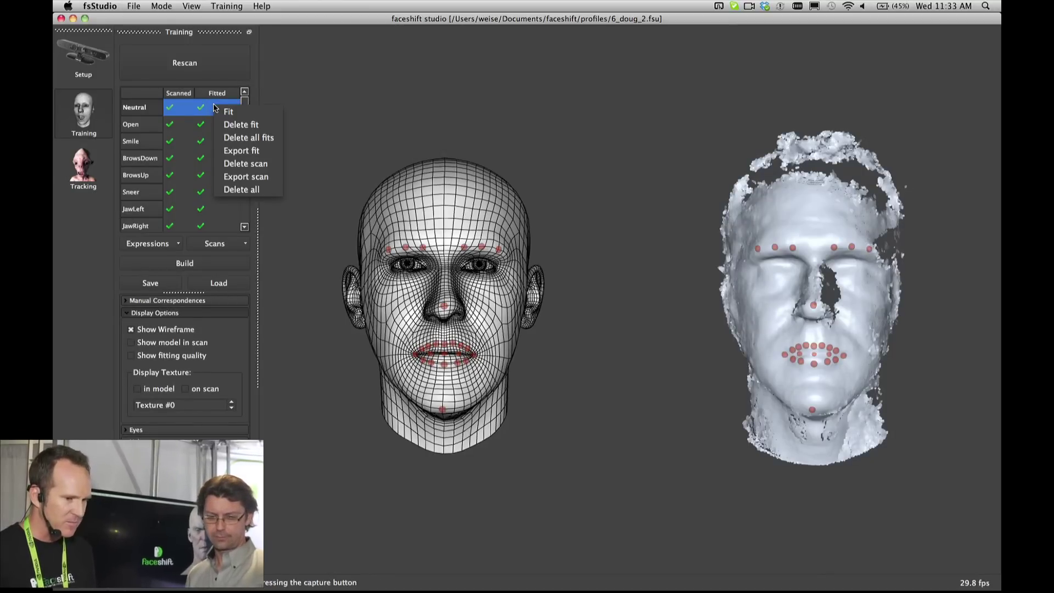
pyautogui.click(241, 189)
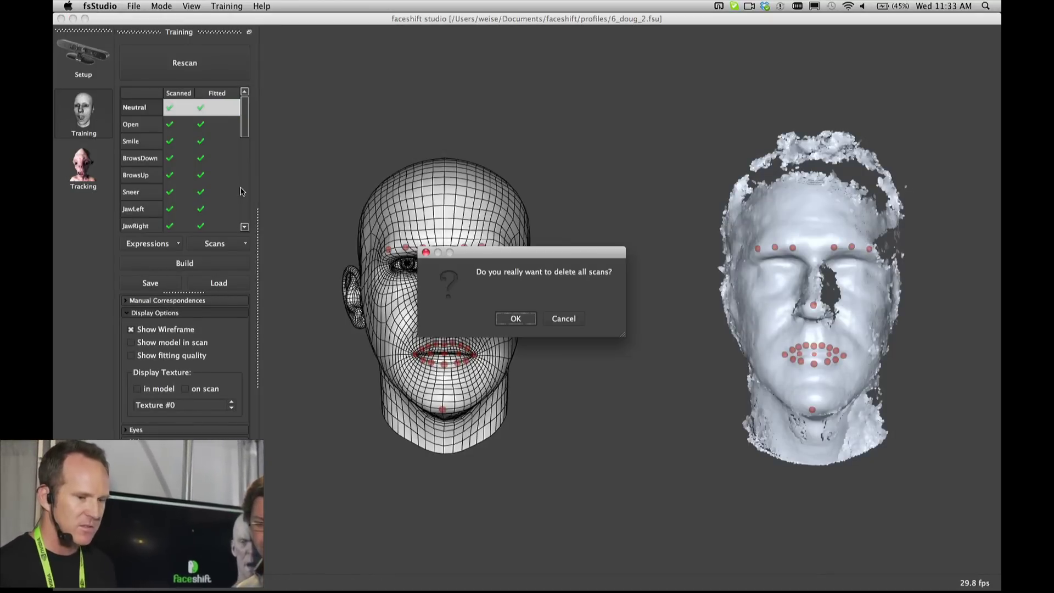
pyautogui.click(516, 319)
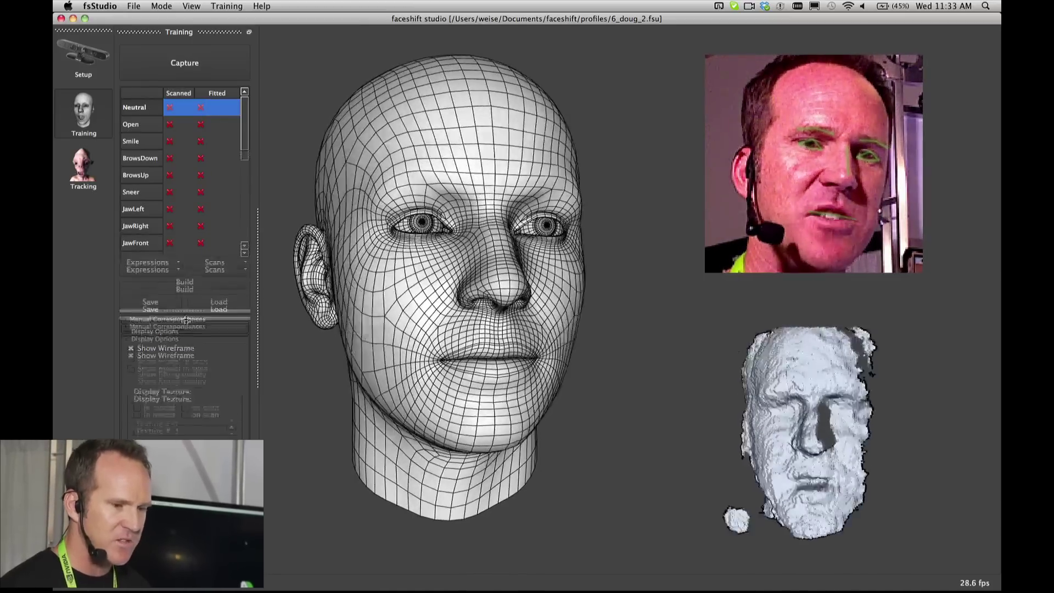
# Enlarge the expression list and capture a fresh Neutral expression scan
pyautogui.moveTo(186, 320); pyautogui.dragTo(180, 367)
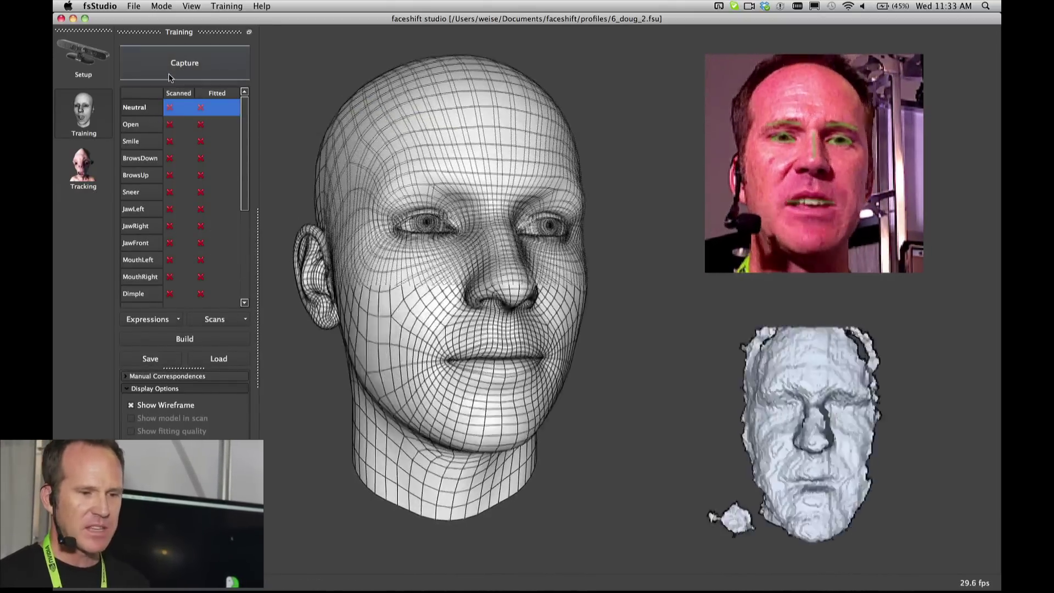
pyautogui.click(169, 74)
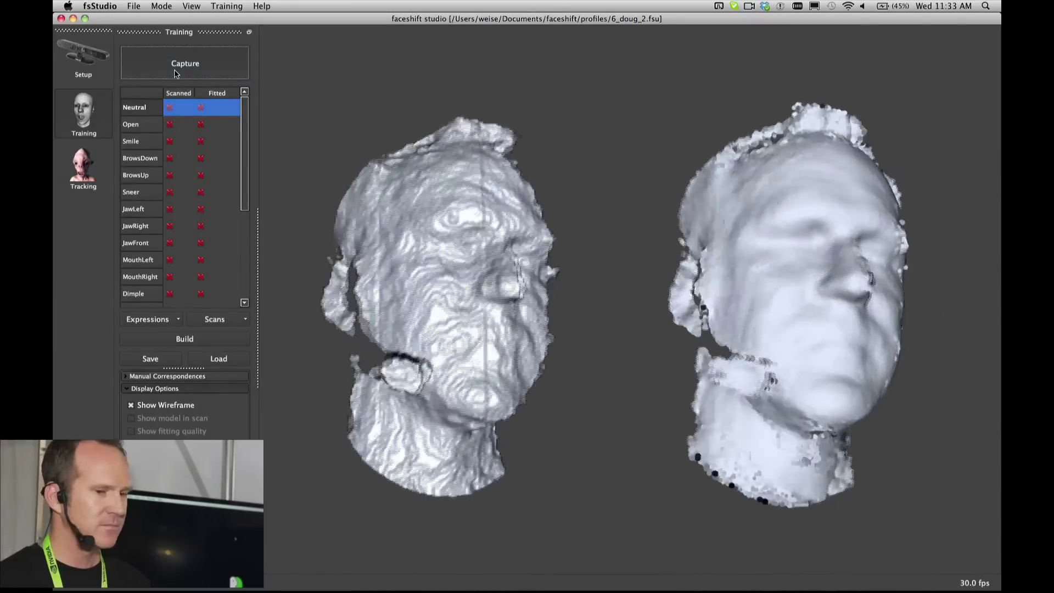
pyautogui.click(176, 74)
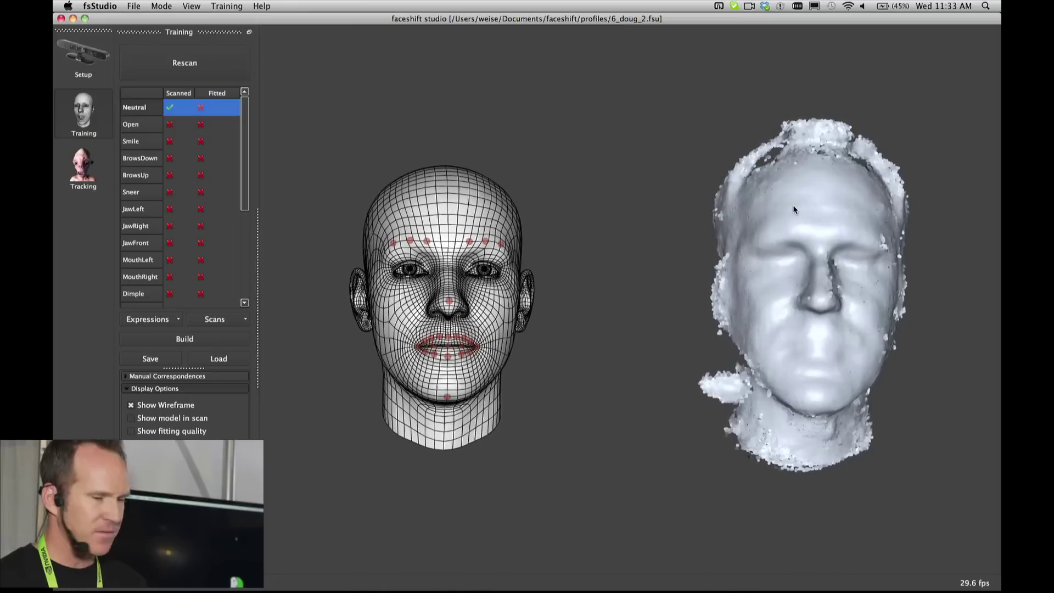
pyautogui.moveTo(244, 165); pyautogui.dragTo(242, 132)
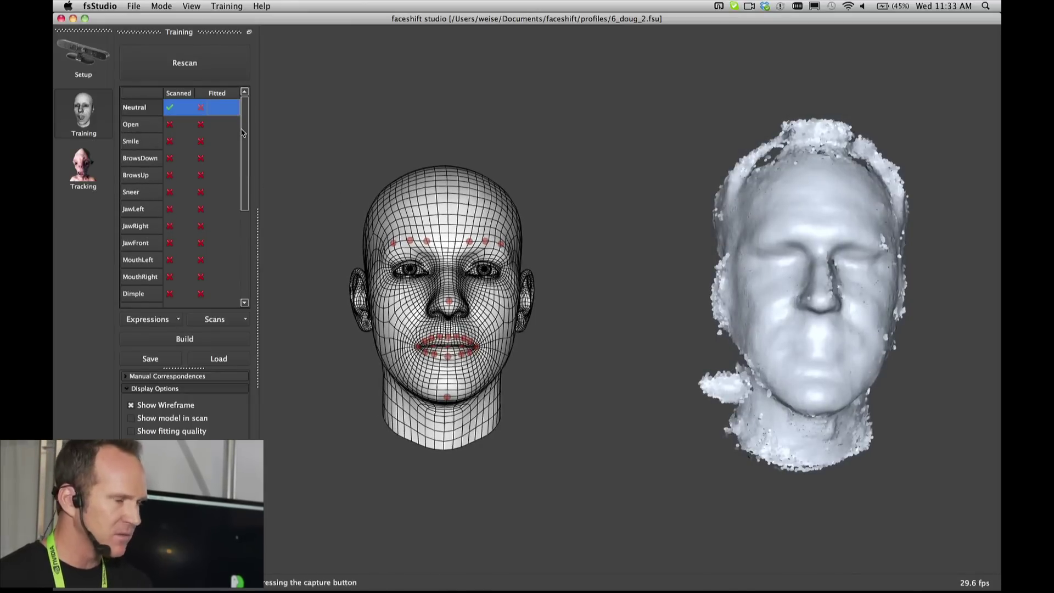
# Build a tracking profile from the Neutral scan, accepting the detected eye positions
pyautogui.click(218, 340)
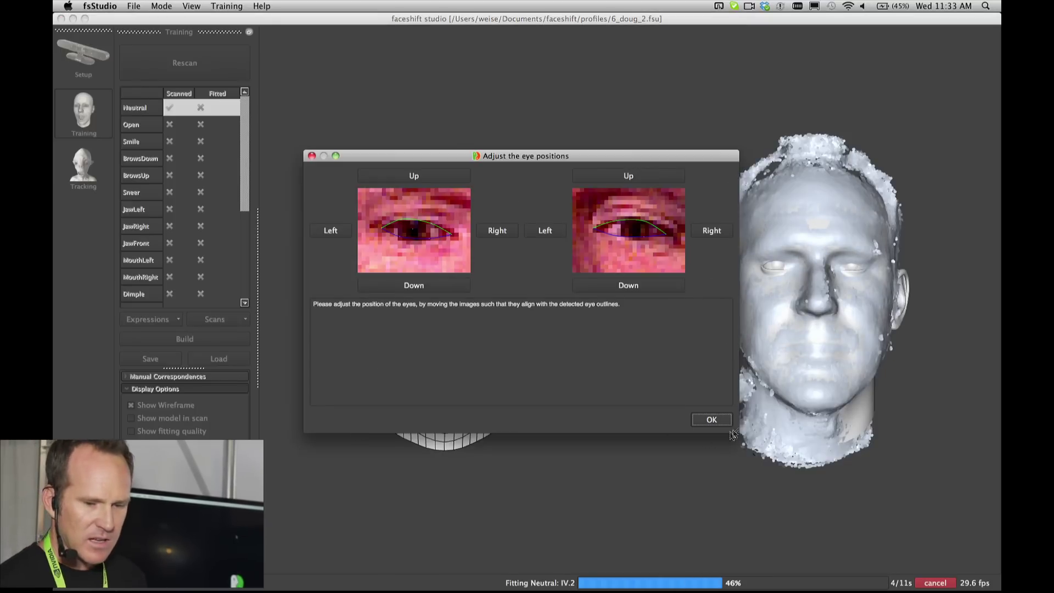
pyautogui.click(712, 420)
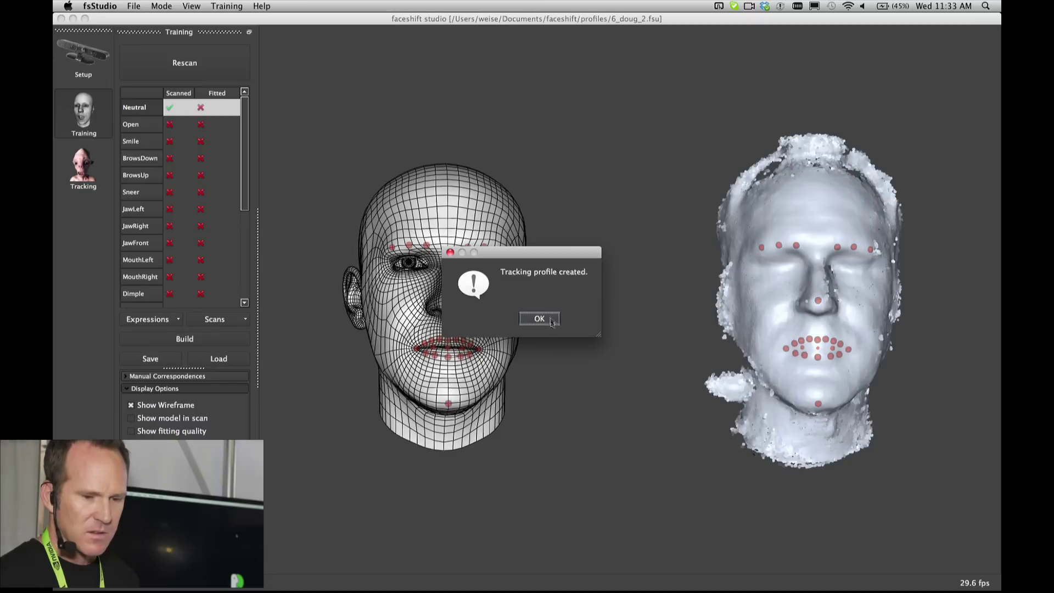
pyautogui.click(551, 321)
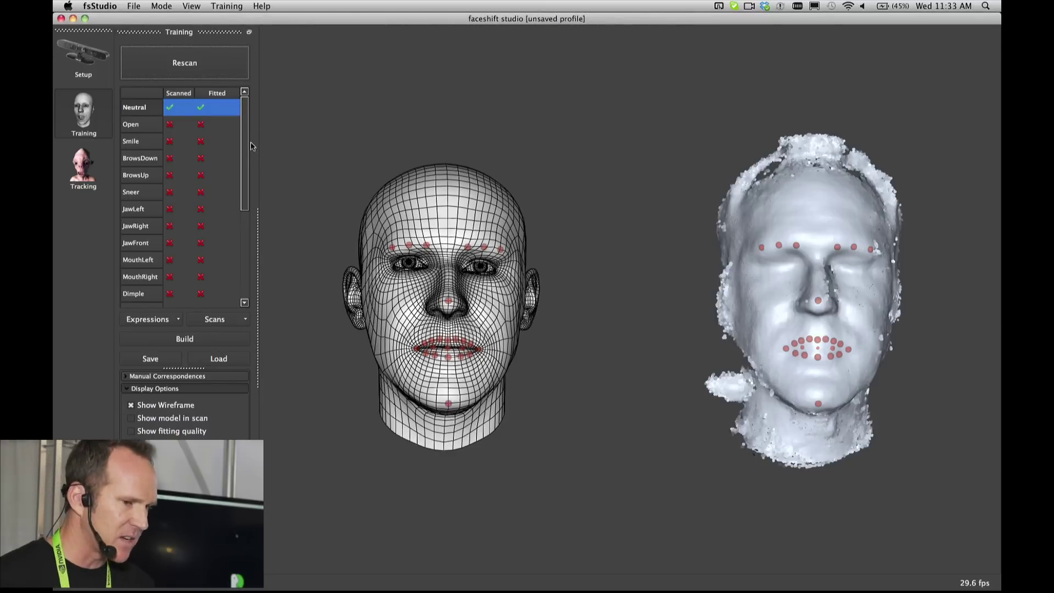
# Open the Load tracking profile dialog to load a saved profile
pyautogui.scroll(-5, 245, 144)
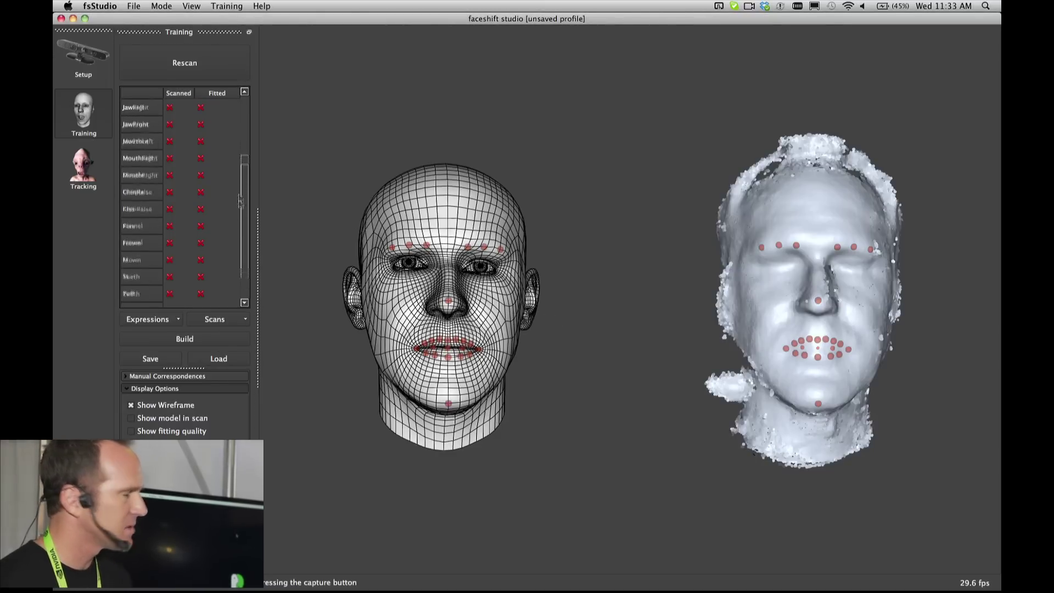
pyautogui.scroll(5, 244, 138)
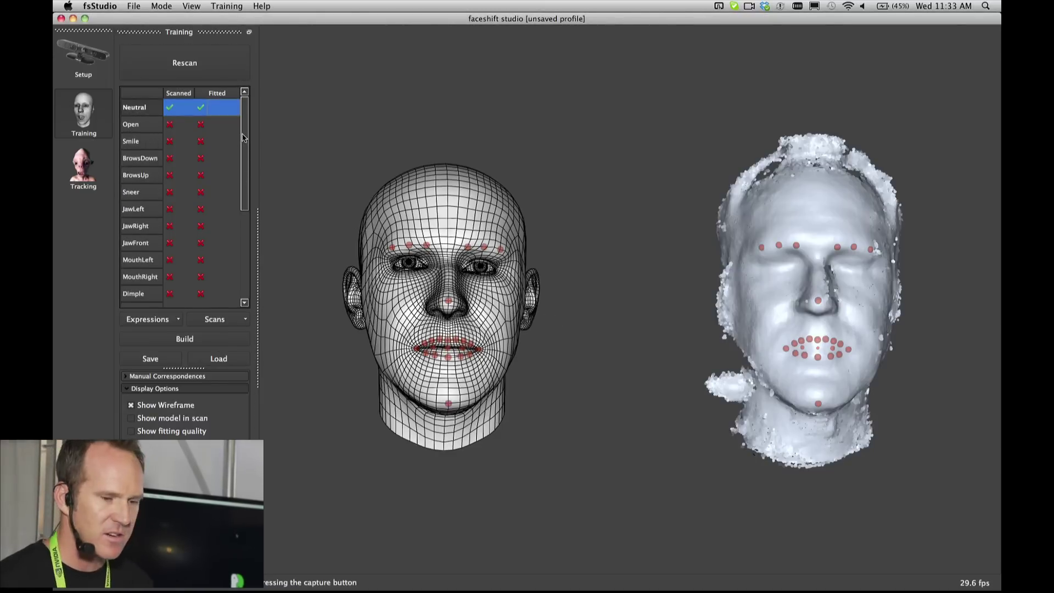
pyautogui.click(219, 358)
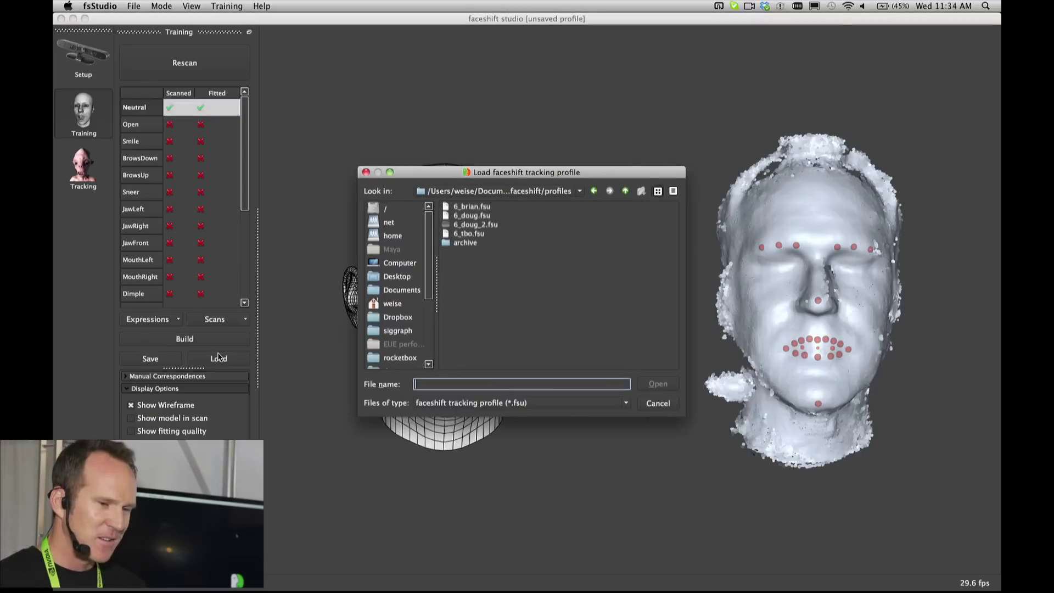
# Load the 6_doug.fsu profile, declining to overwrite it when prompted to save first
pyautogui.click(469, 215)
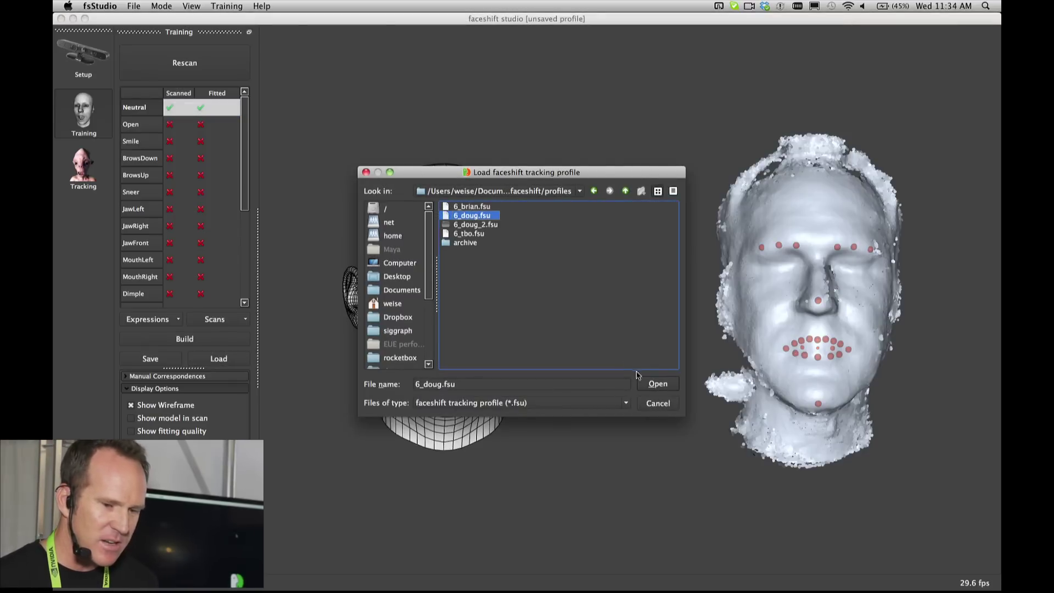
pyautogui.click(657, 383)
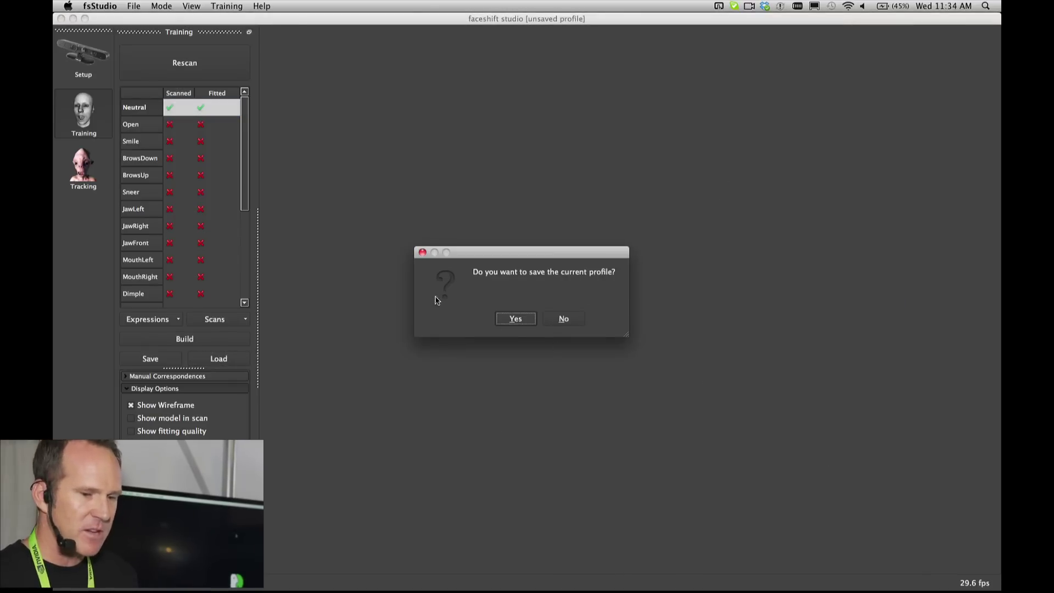
pyautogui.click(507, 320)
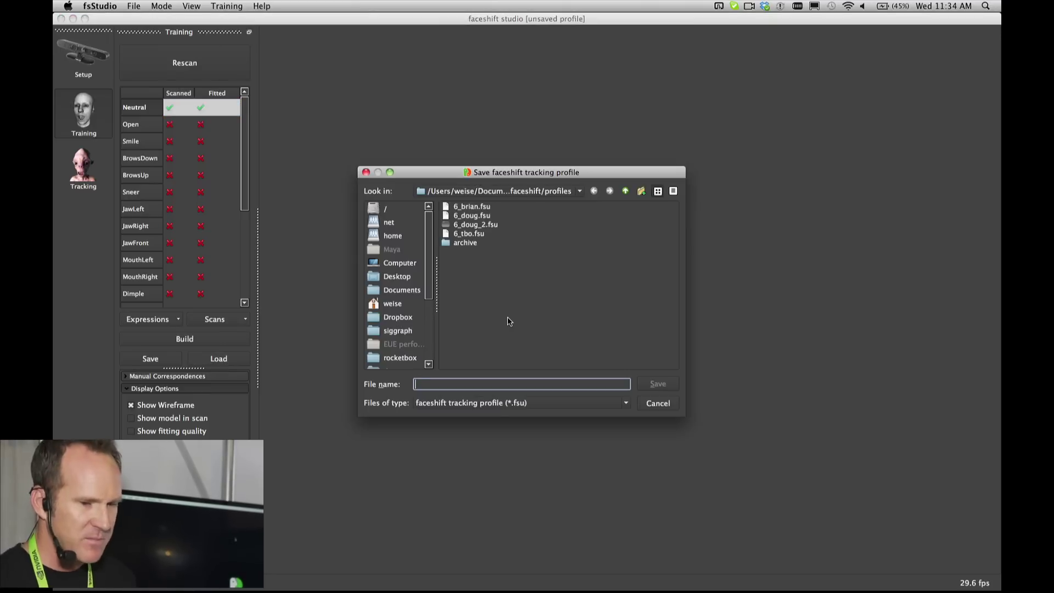
pyautogui.click(478, 215)
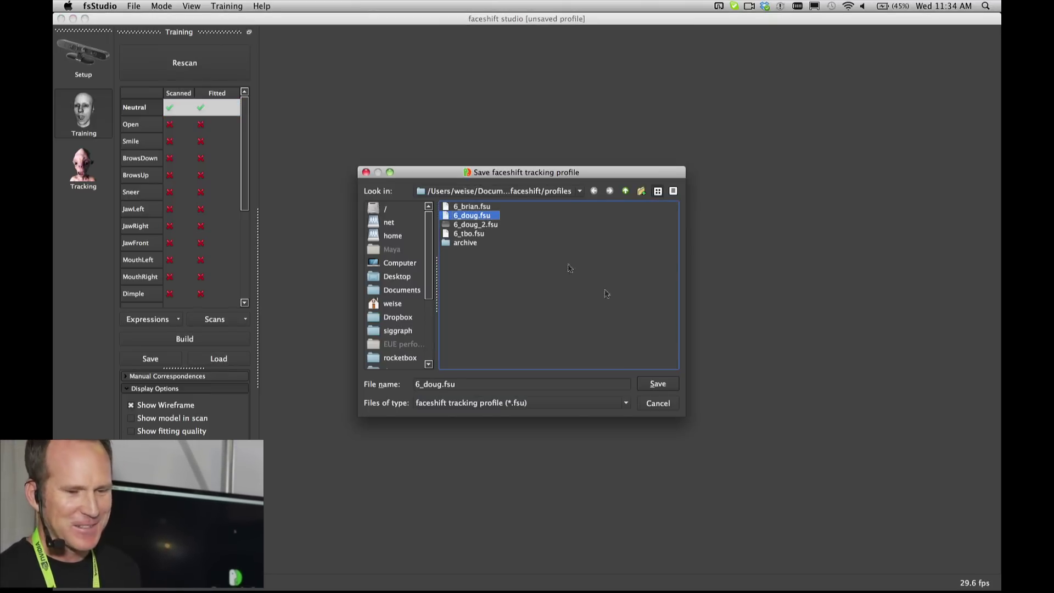
pyautogui.click(659, 384)
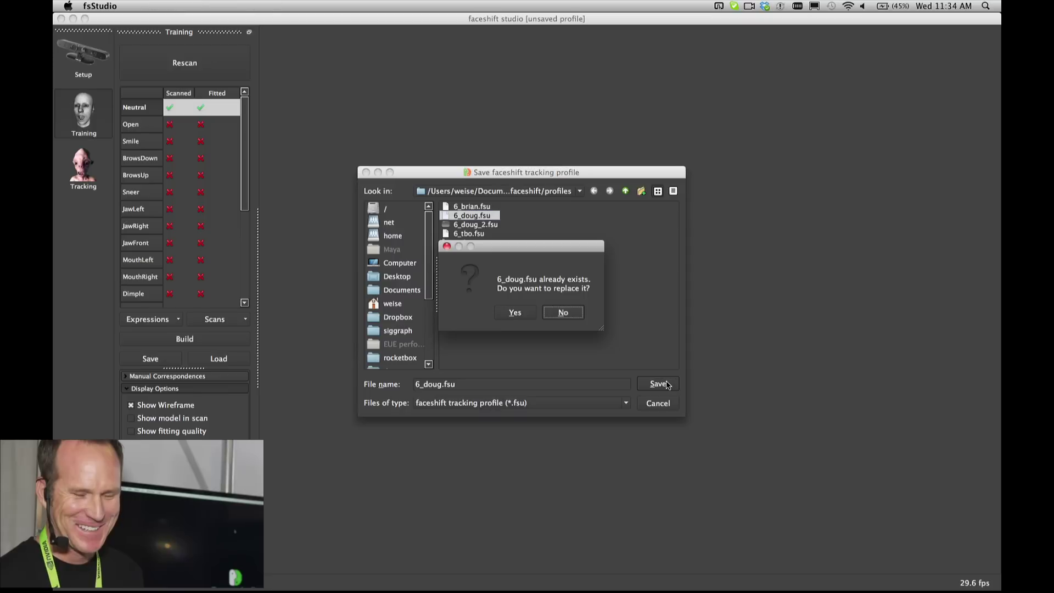
pyautogui.click(552, 316)
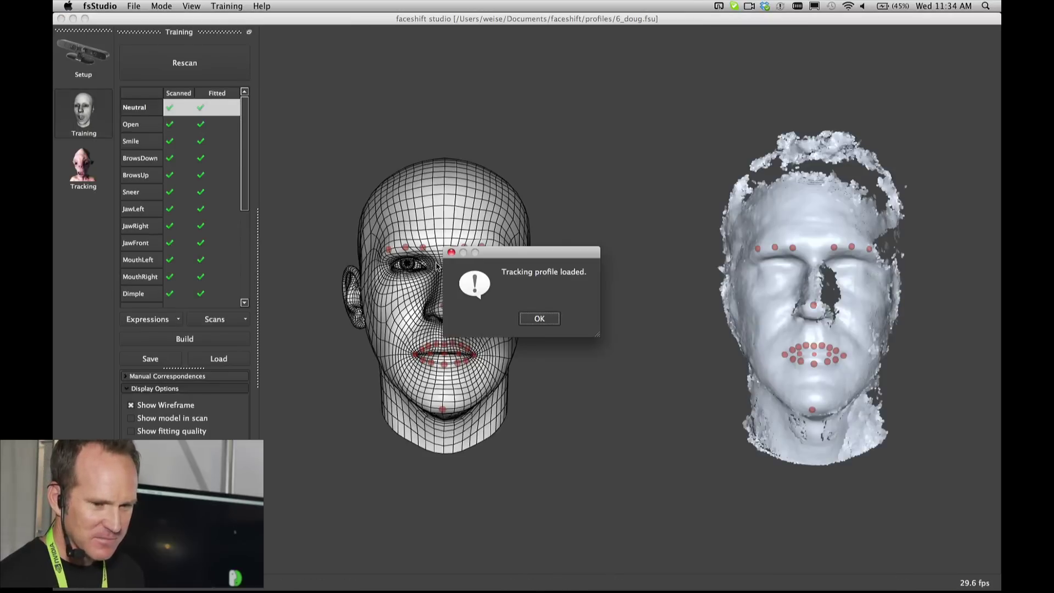
pyautogui.click(539, 319)
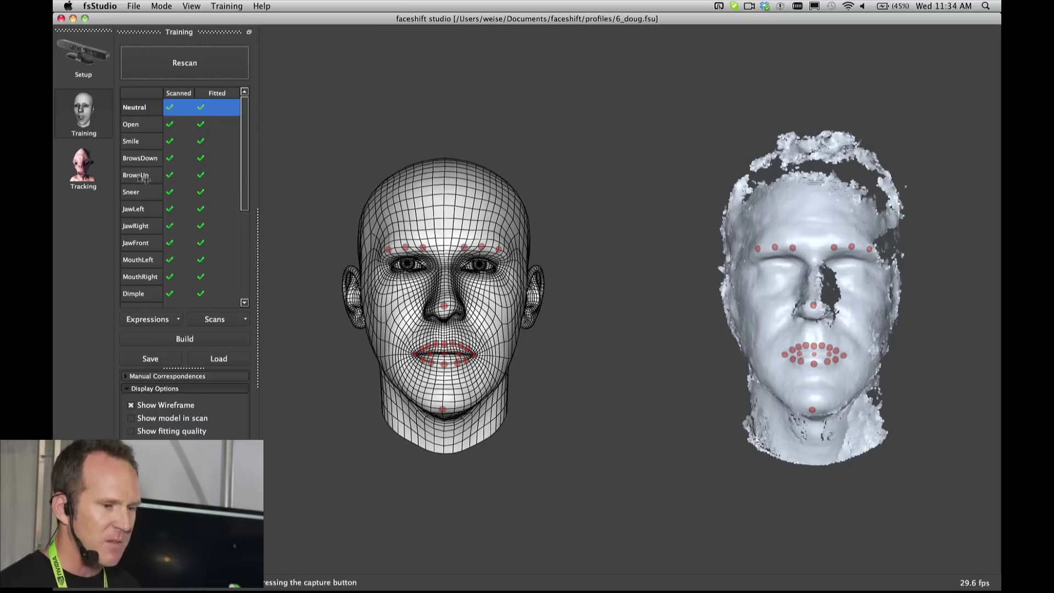
# Track the face live, reset head orientation, and set the overlay to Overlay Model
pyautogui.click(89, 168)
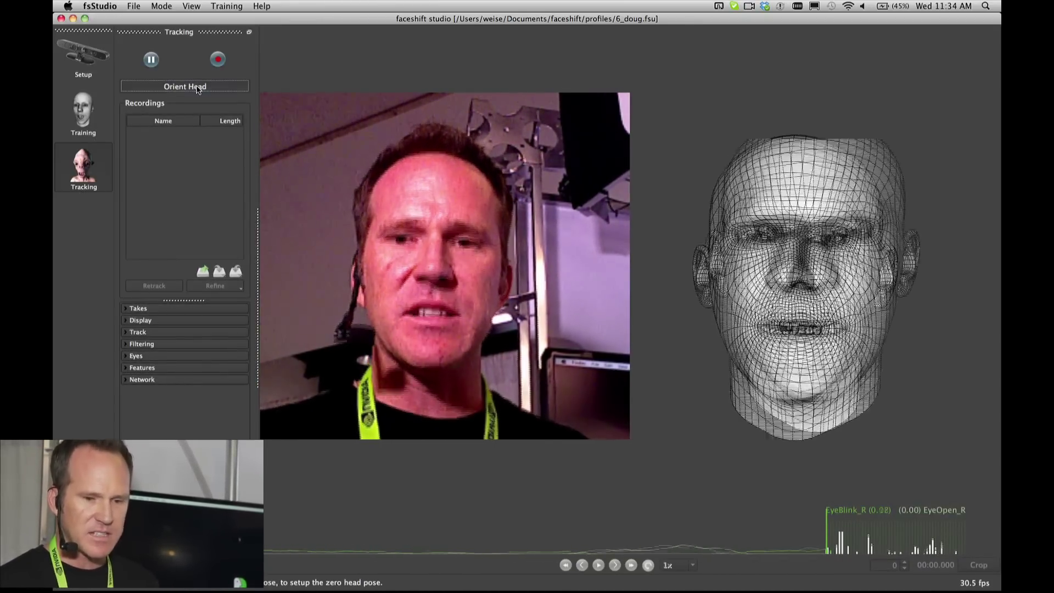
pyautogui.click(198, 87)
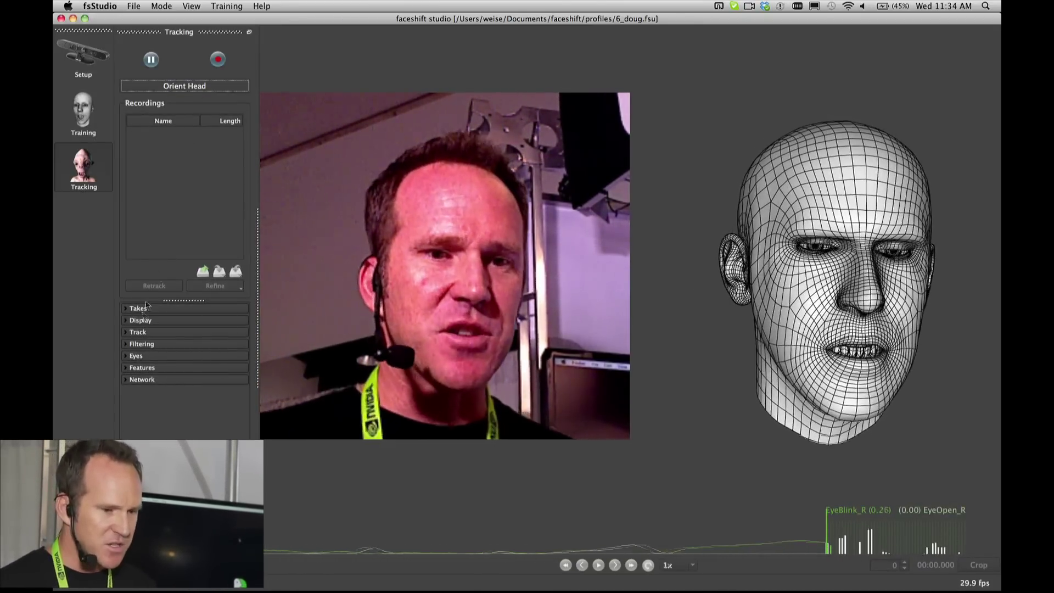
pyautogui.click(126, 321)
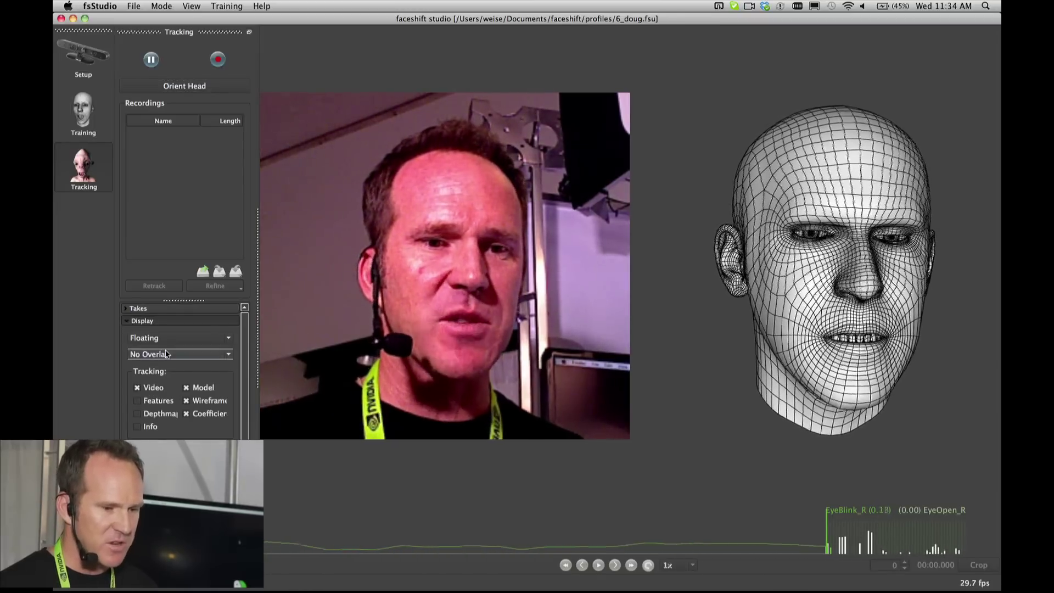
pyautogui.click(164, 355)
pyautogui.click(169, 375)
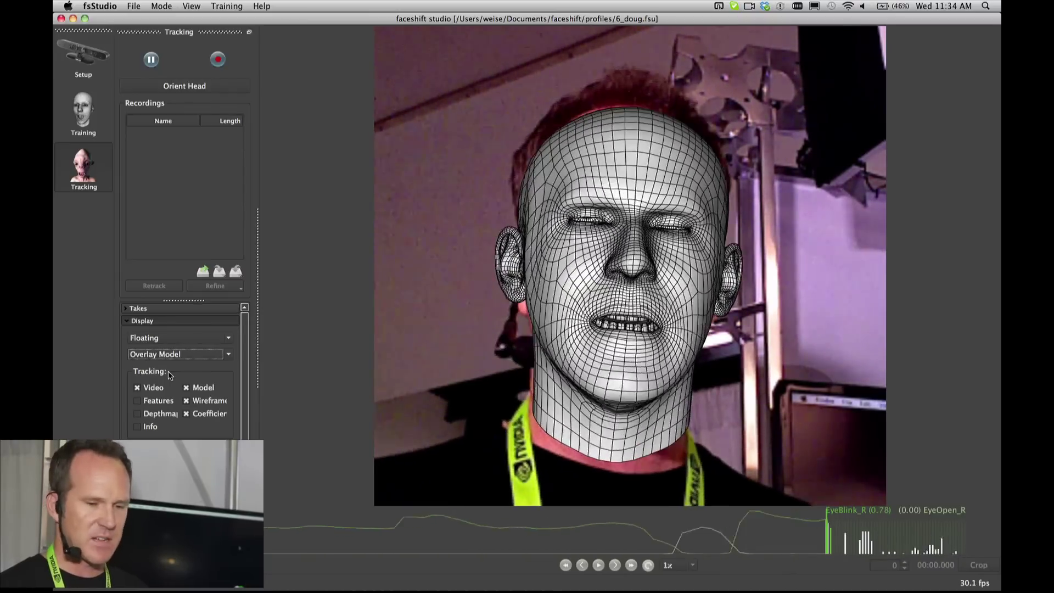
pyautogui.click(214, 355)
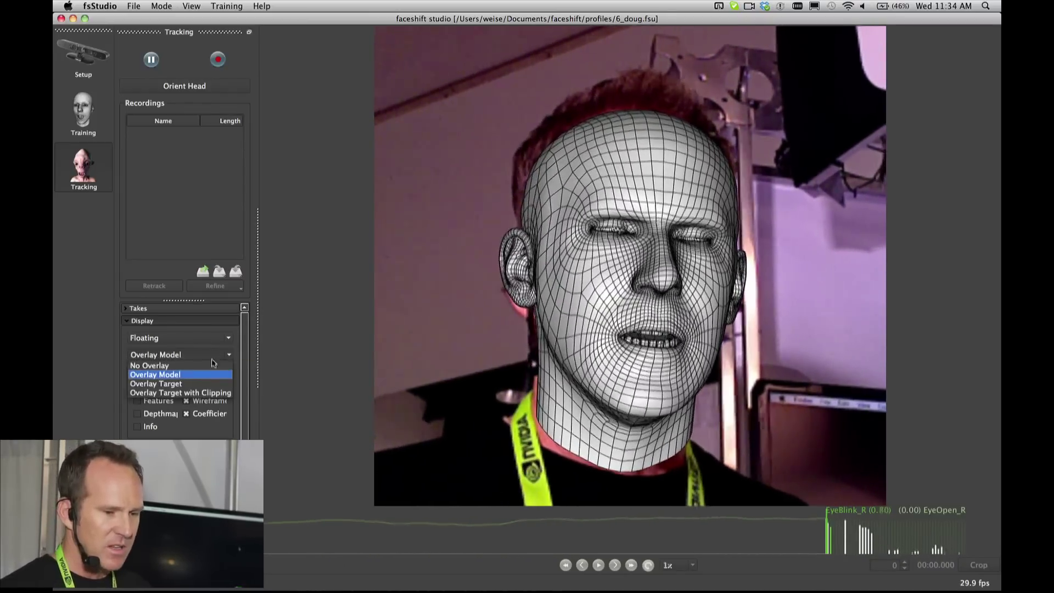
# Set the overlay to No Overlay, turn off Wireframe, and start recording a take
pyautogui.click(213, 365)
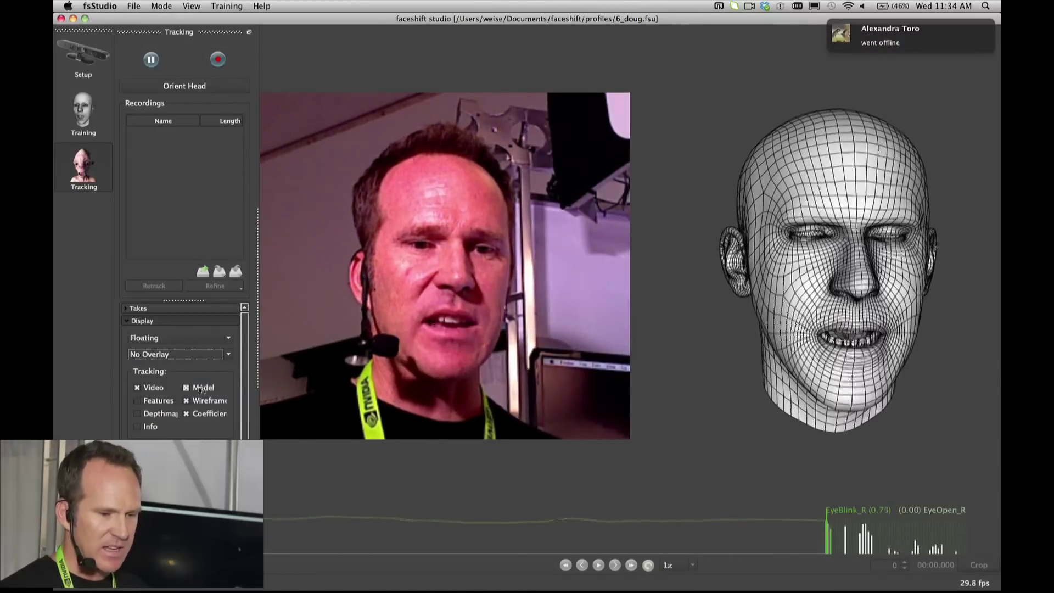
pyautogui.click(208, 401)
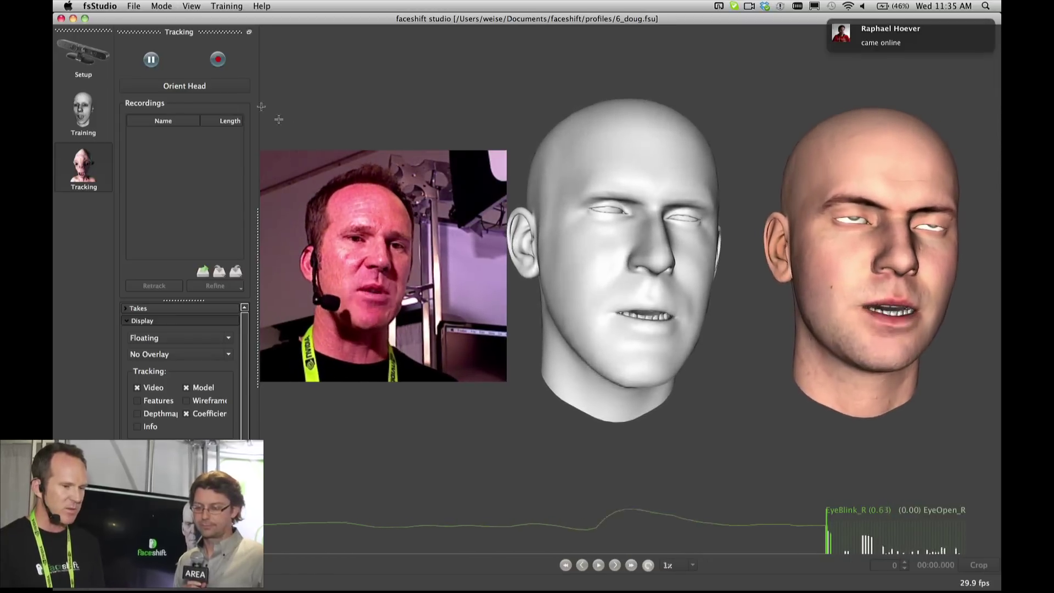
pyautogui.click(218, 60)
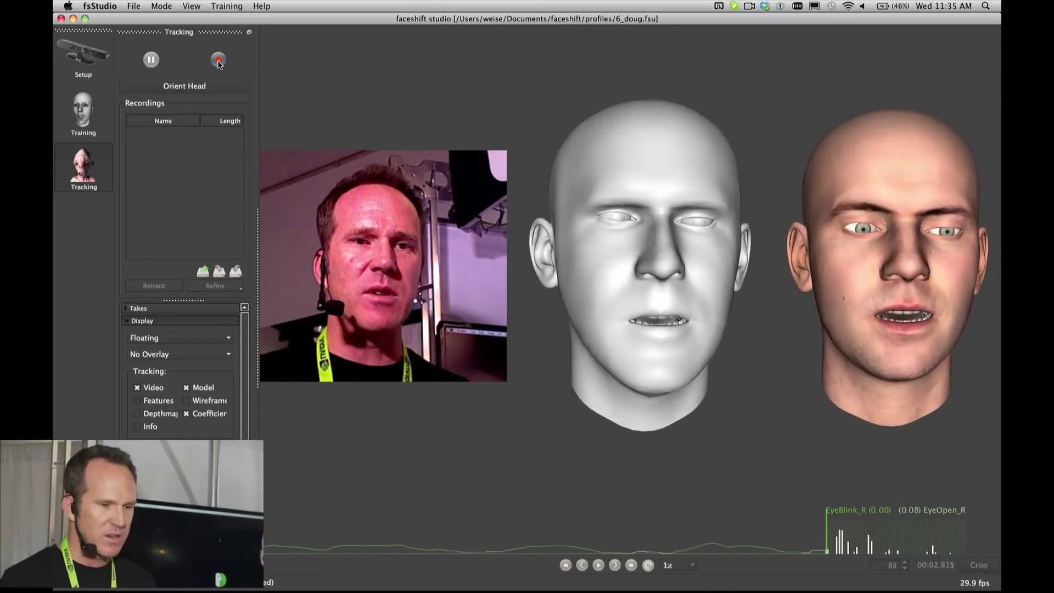
# Stop recording the 93-frame take and scrub the timeline to frame 36
pyautogui.click(218, 60)
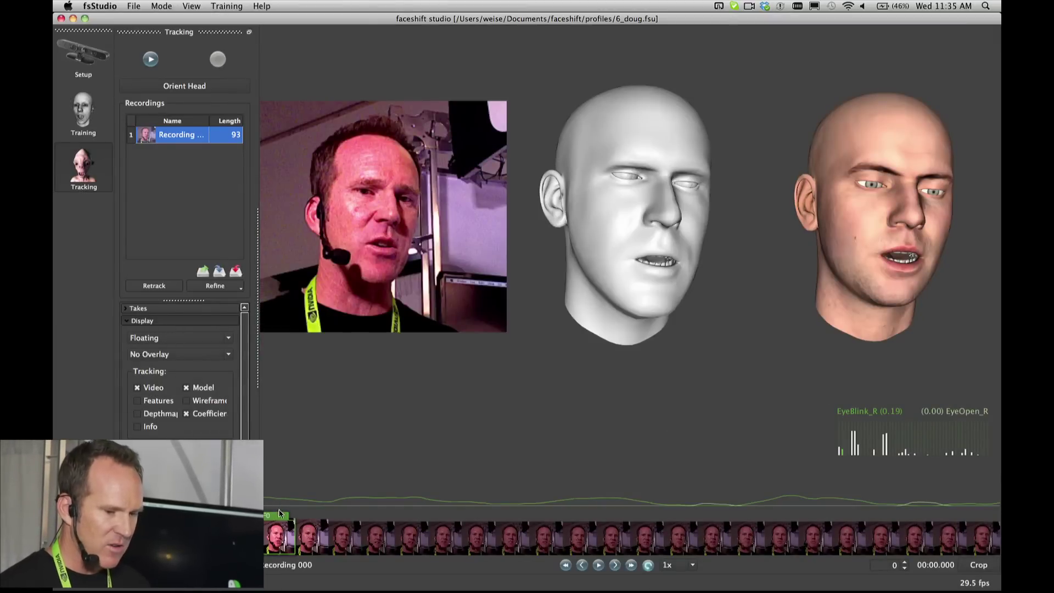
pyautogui.moveTo(279, 518); pyautogui.dragTo(485, 498)
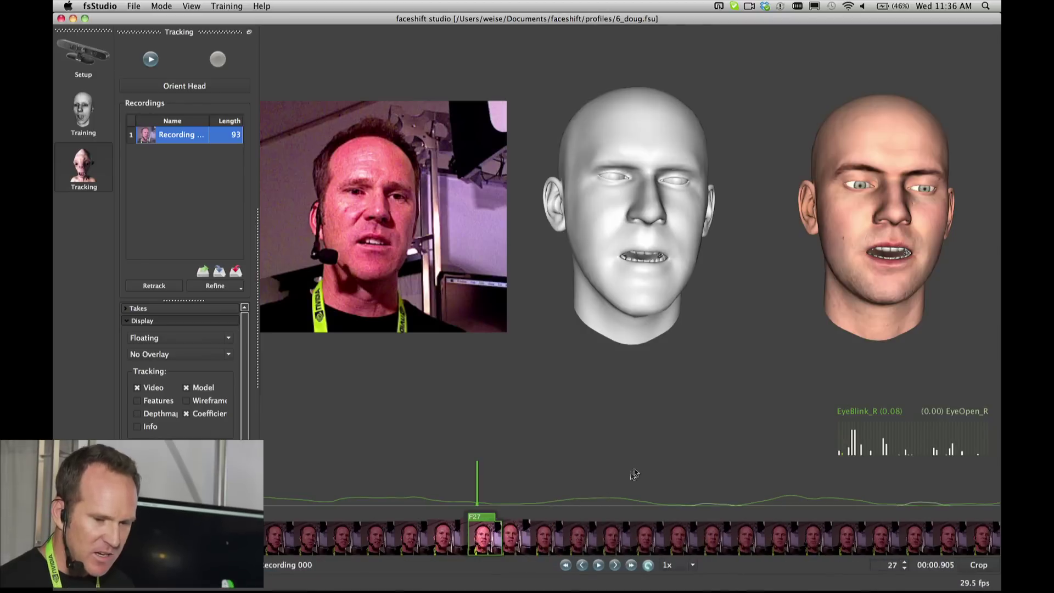
# Play back the recorded take, then bring the Maya Sven_FaceShift_Rig_2.mb scene to the front
pyautogui.press('space')
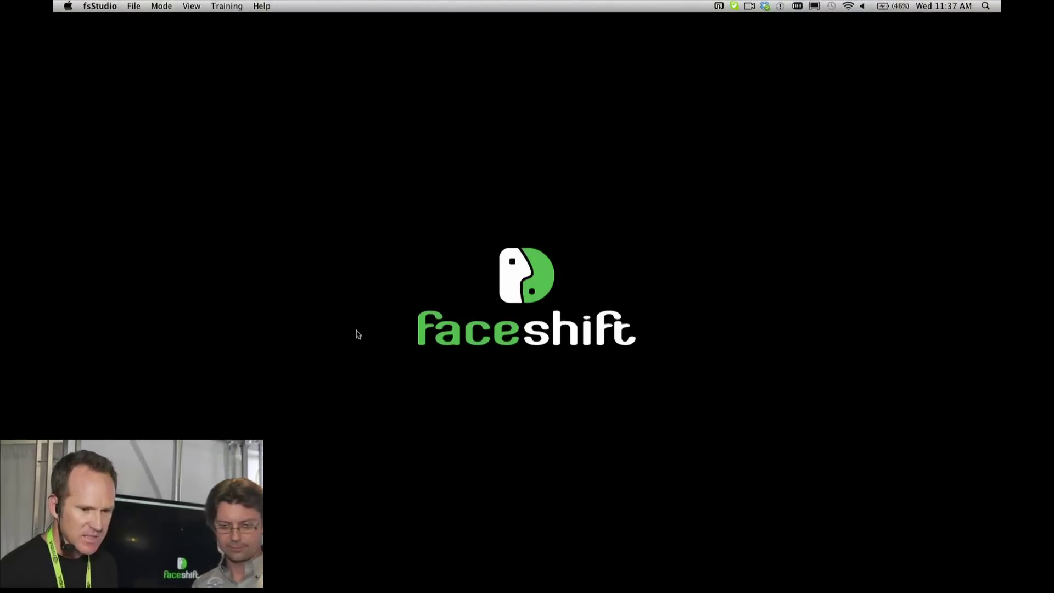
pyautogui.click(669, 555)
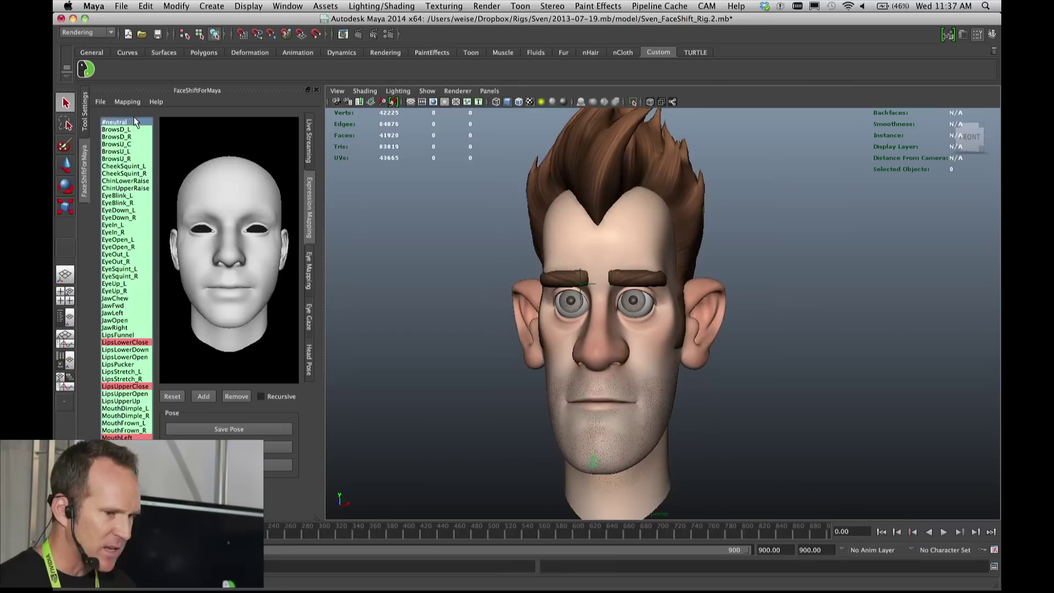
# Preview the BrowsD_L, BrowsD_R, BrowsU_C, CheekSquint_L and neutral poses, ending on BrowsD_L
pyautogui.click(118, 129)
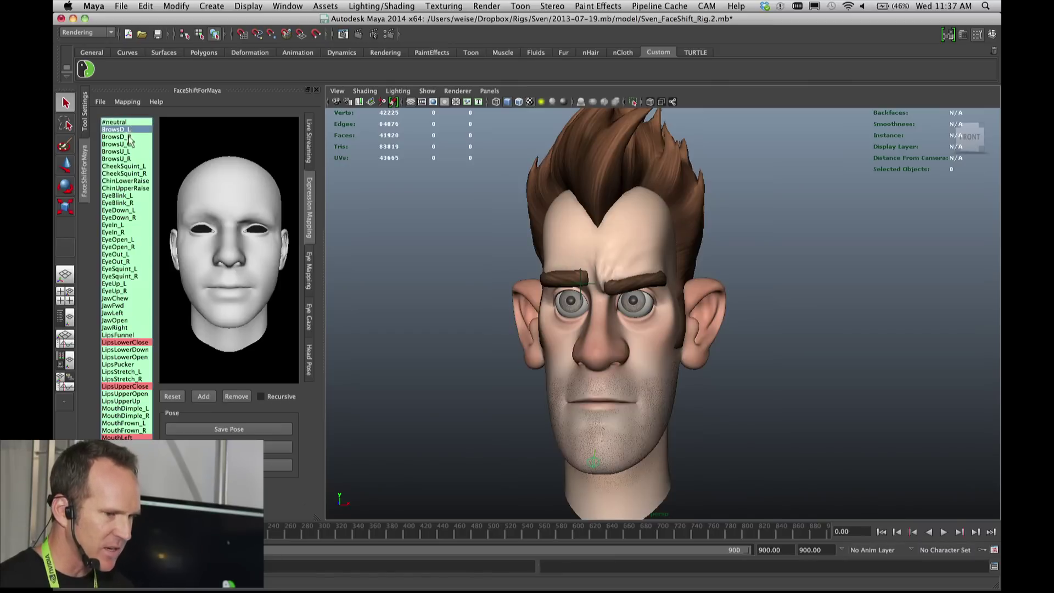
pyautogui.click(129, 137)
pyautogui.click(129, 145)
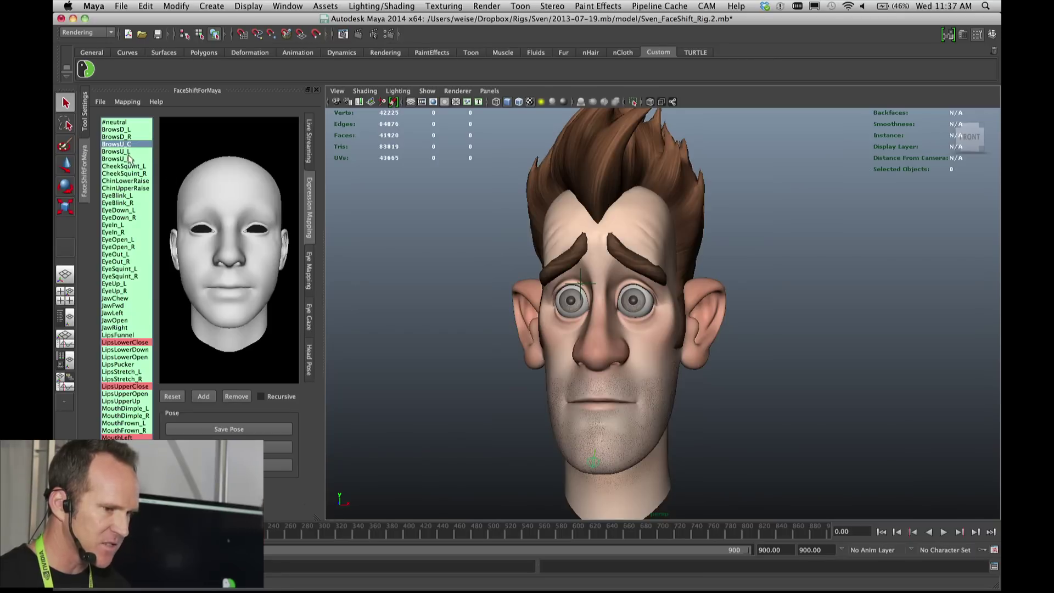
pyautogui.click(127, 166)
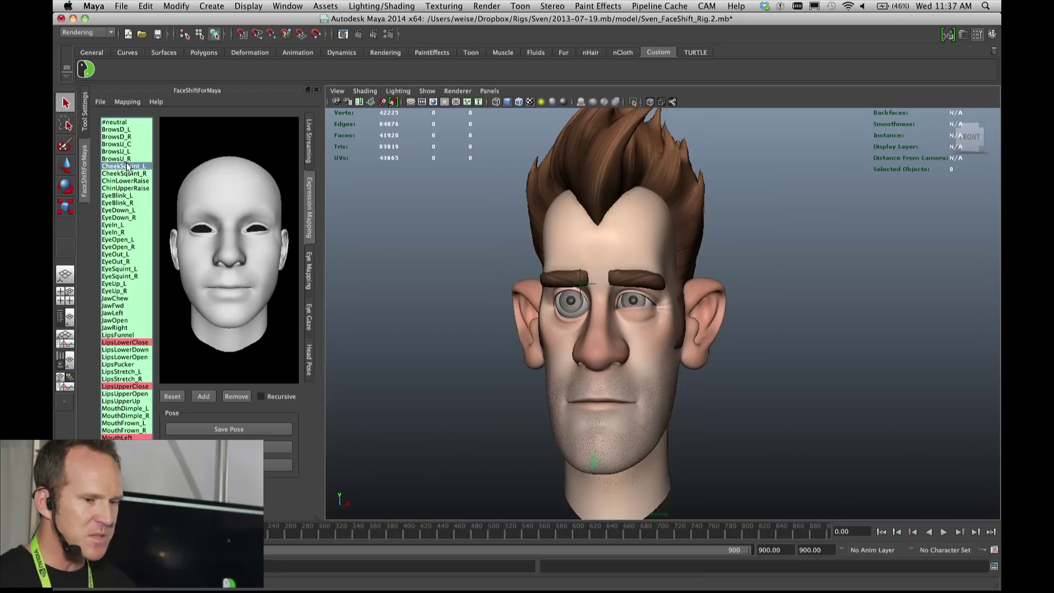
pyautogui.click(138, 123)
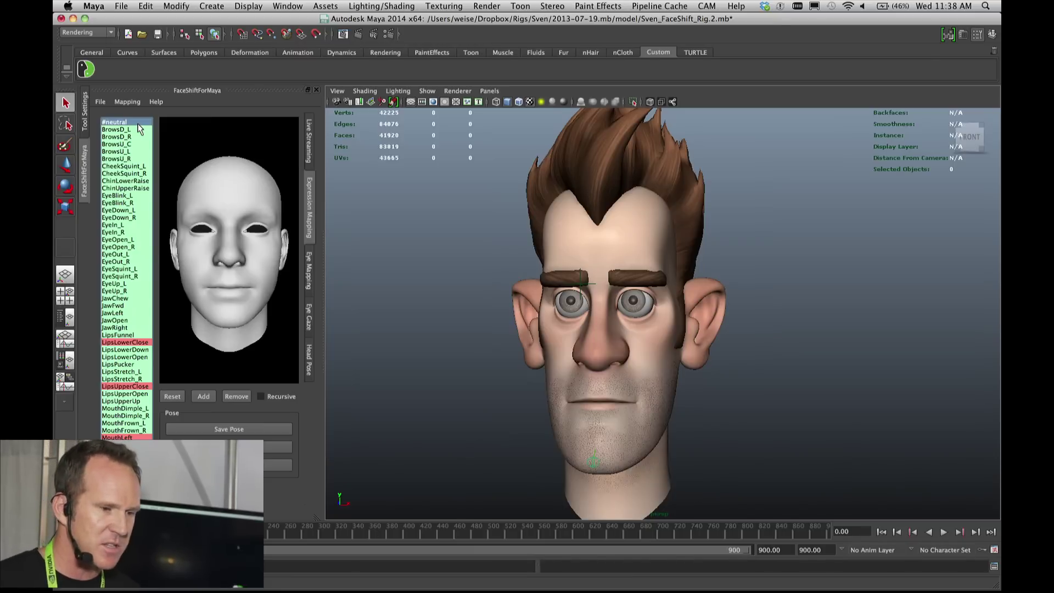
pyautogui.click(138, 129)
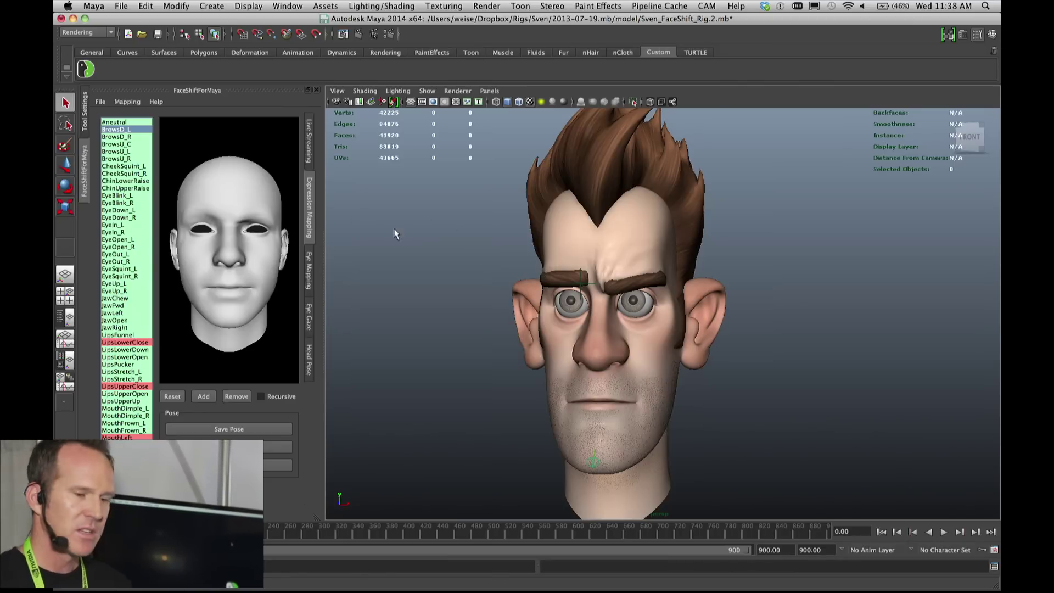
# Step through BrowsD_R and BrowsU_C to the raised-brow BrowsU_L, then show the Live Streaming page
pyautogui.press('Down')
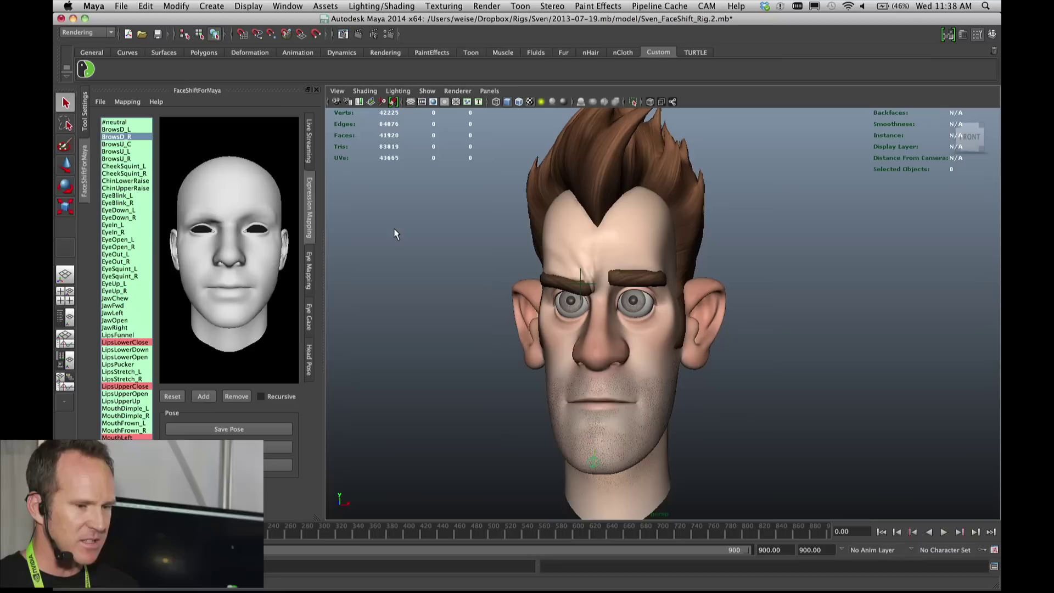
pyautogui.press('Down')
pyautogui.press('Down')
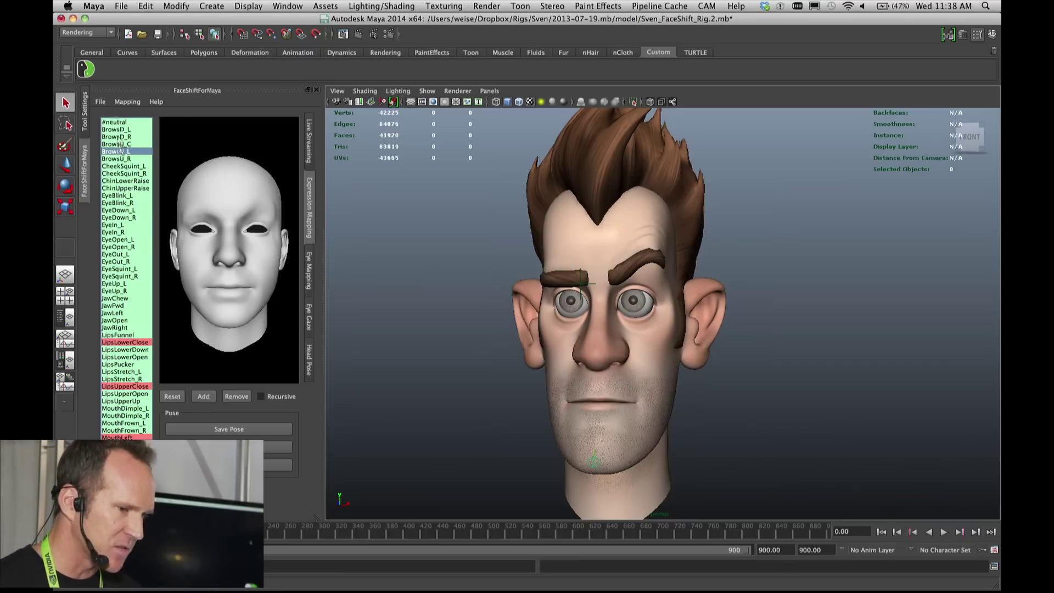
pyautogui.click(307, 144)
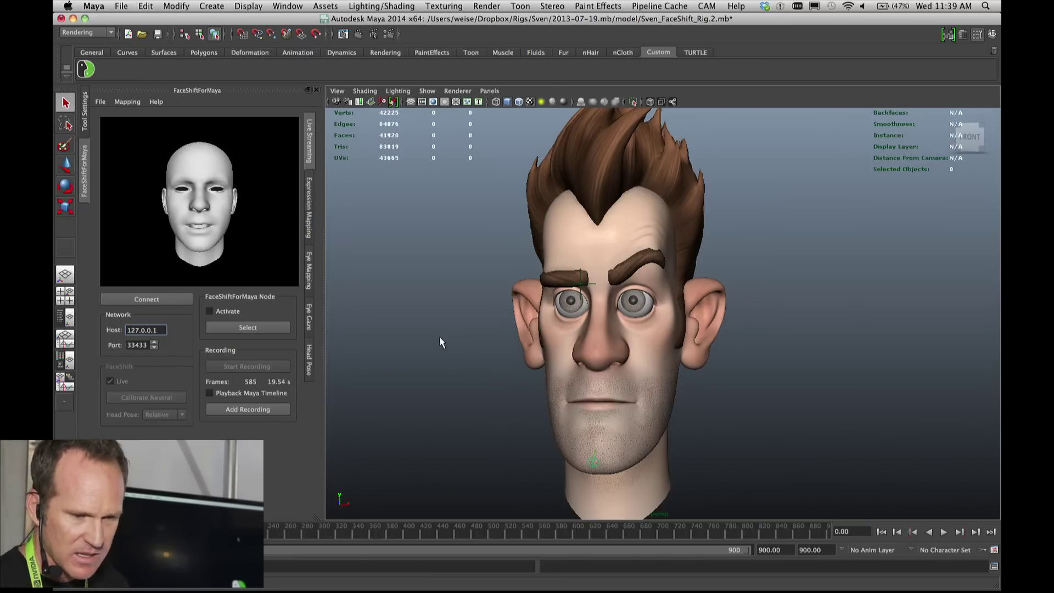
# Play the 585-frame recording on the Maya timeline to animate the cartoon head
pyautogui.click(944, 532)
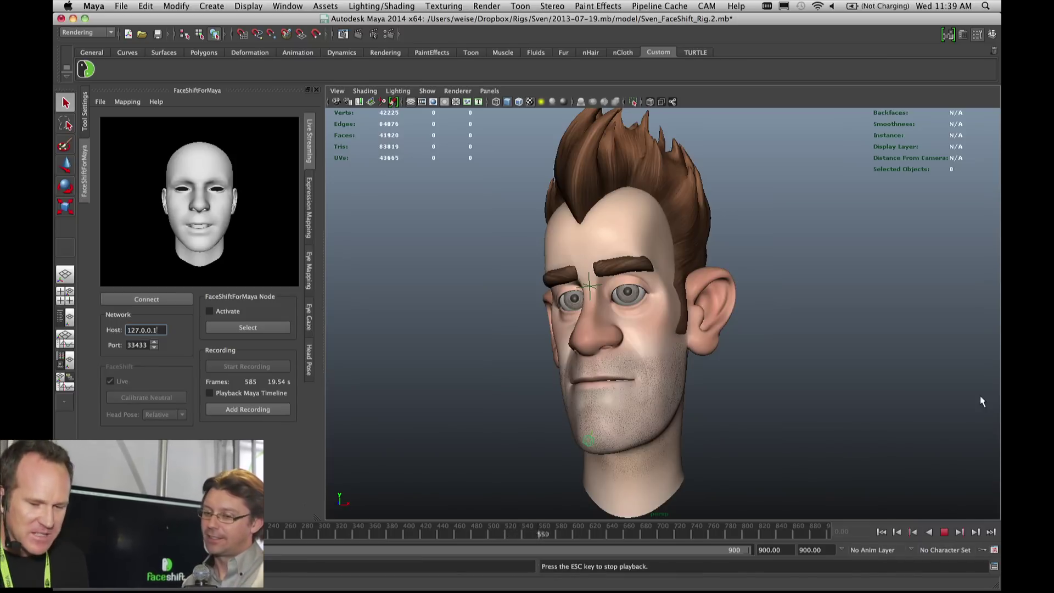
# Jump back to the playback range start so the performance replays on the cartoon head
pyautogui.click(881, 532)
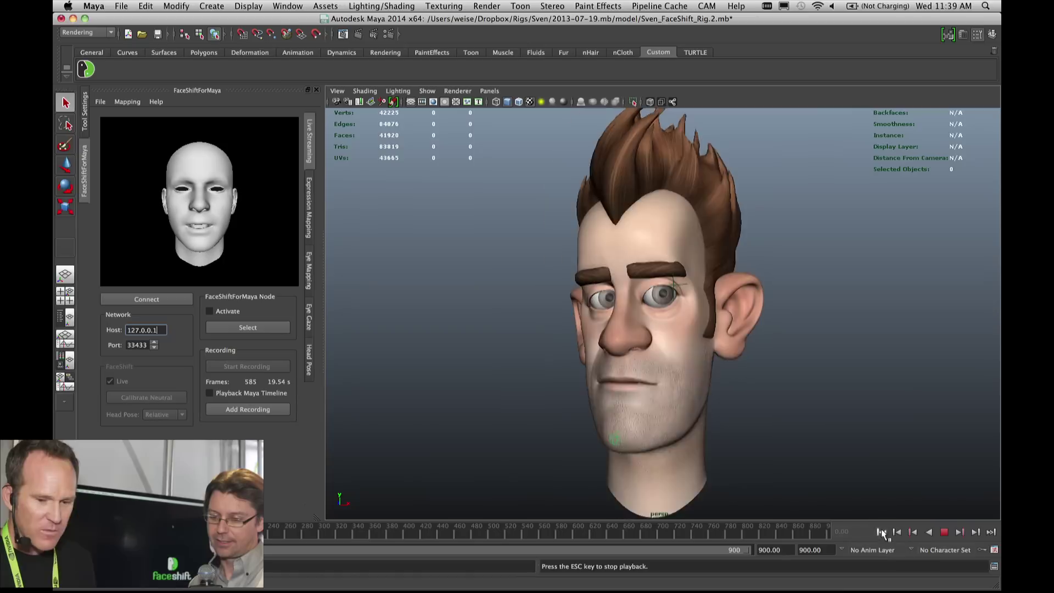